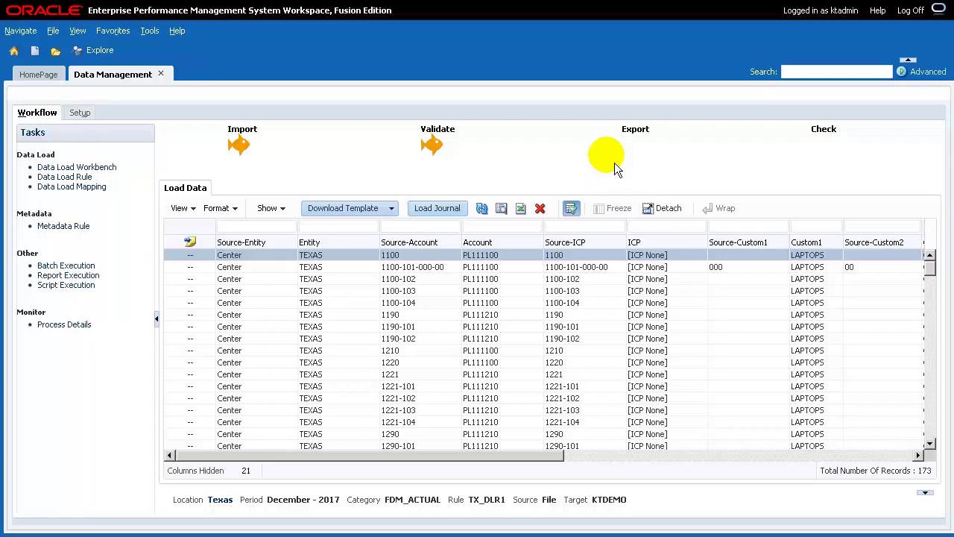
Point out the Texas location and KTDEMO target application, then glance at the outbox folder
double_click(183, 498)
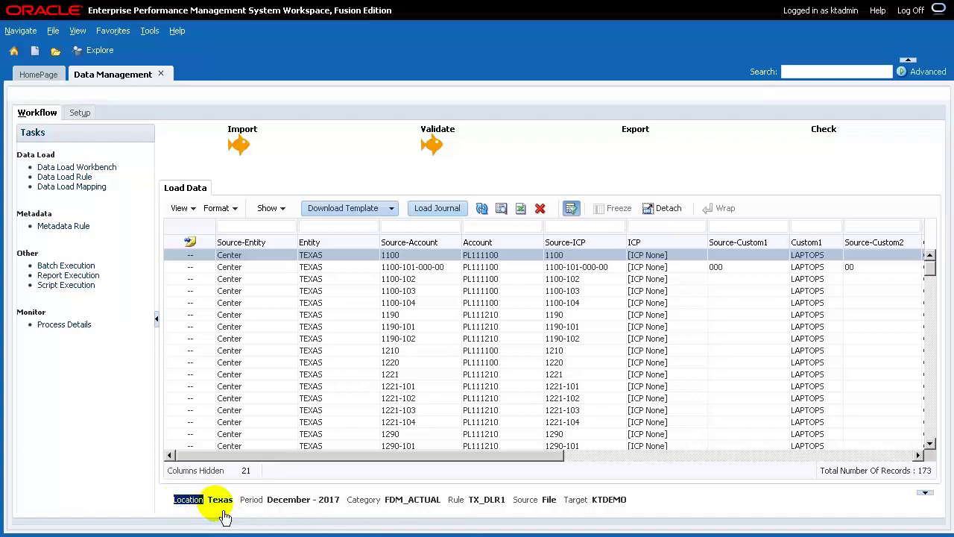
left_click(591, 513)
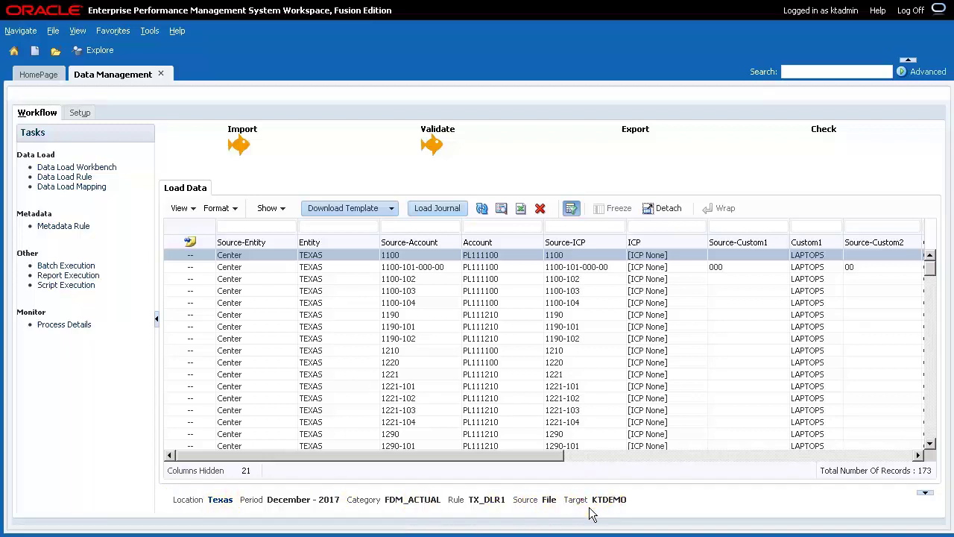
double_click(589, 512)
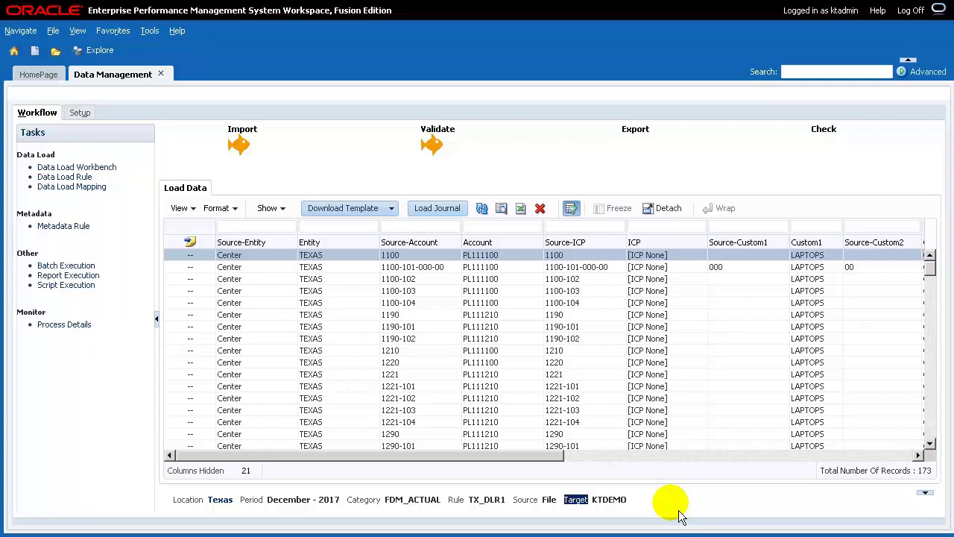
key("super")
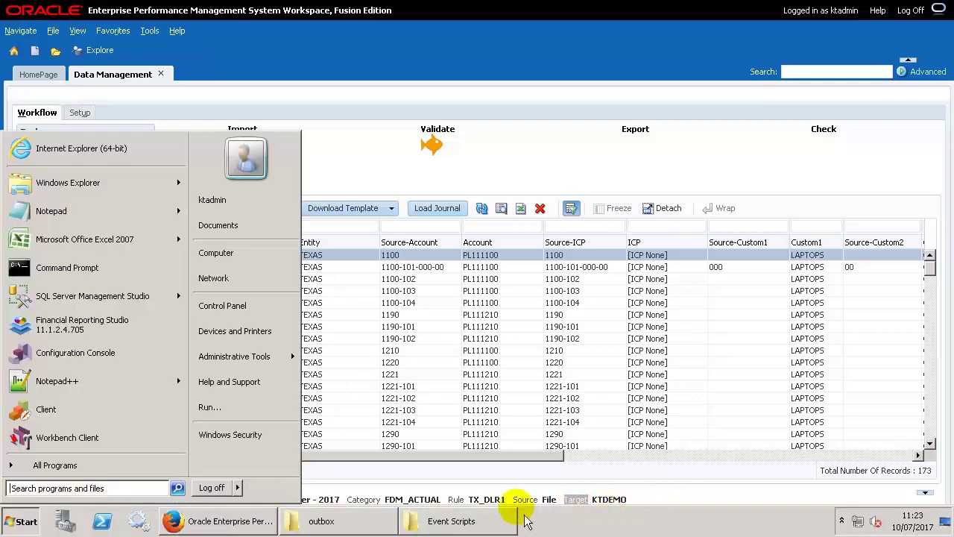
left_click(373, 520)
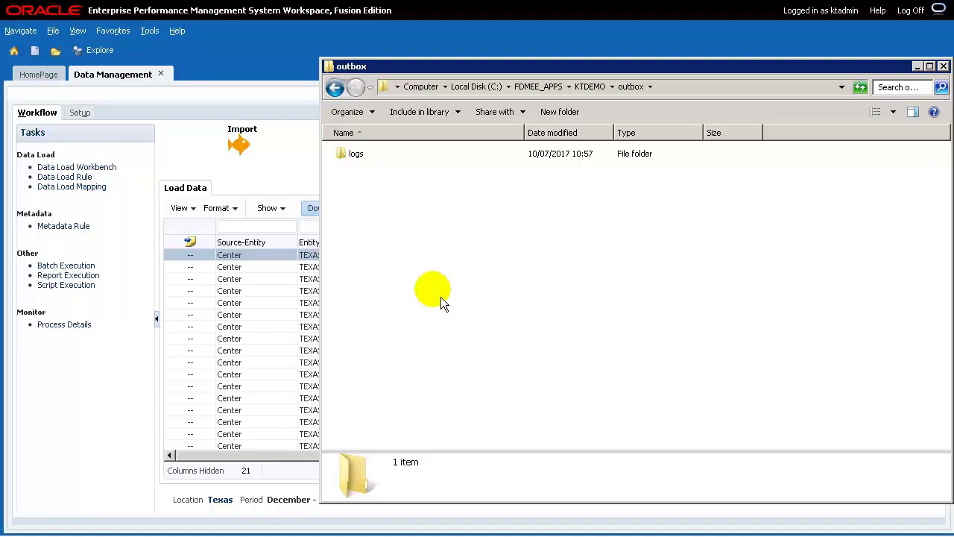
Export the loaded Texas data from the workbench in Replace mode, executed online
left_click(275, 361)
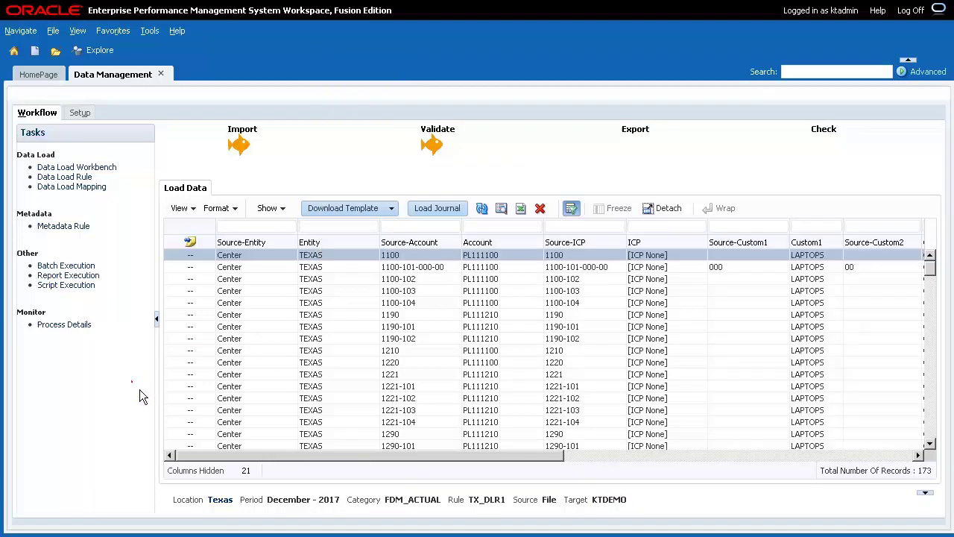
left_click(641, 143)
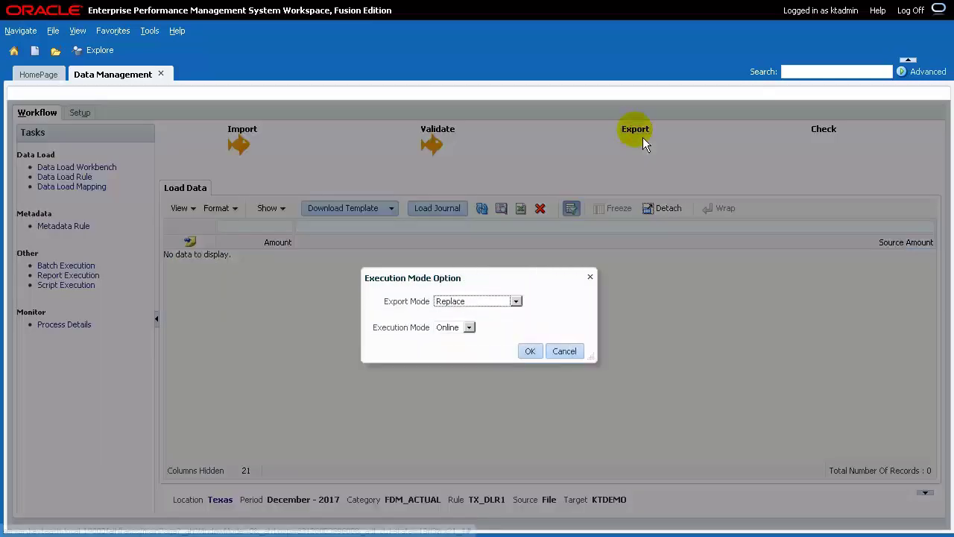
left_click(528, 349)
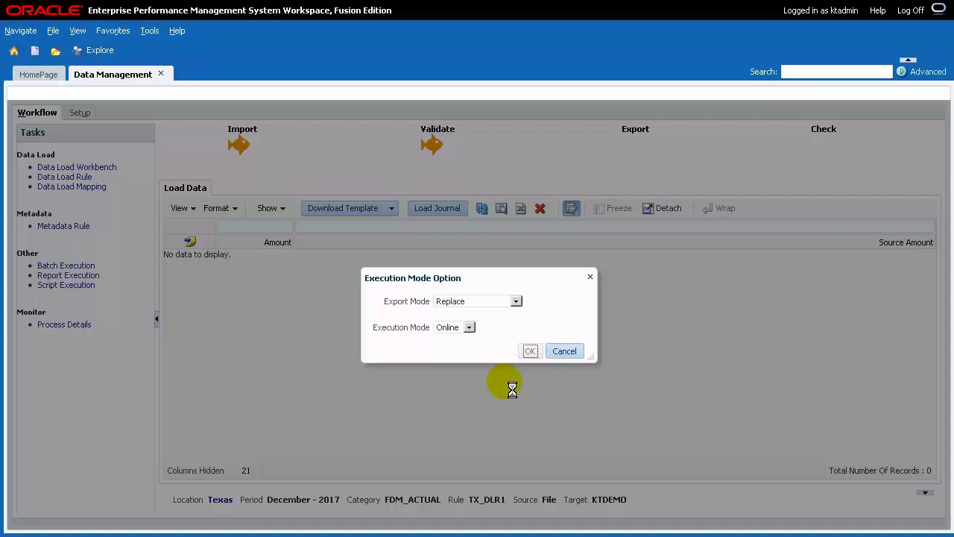
key("super")
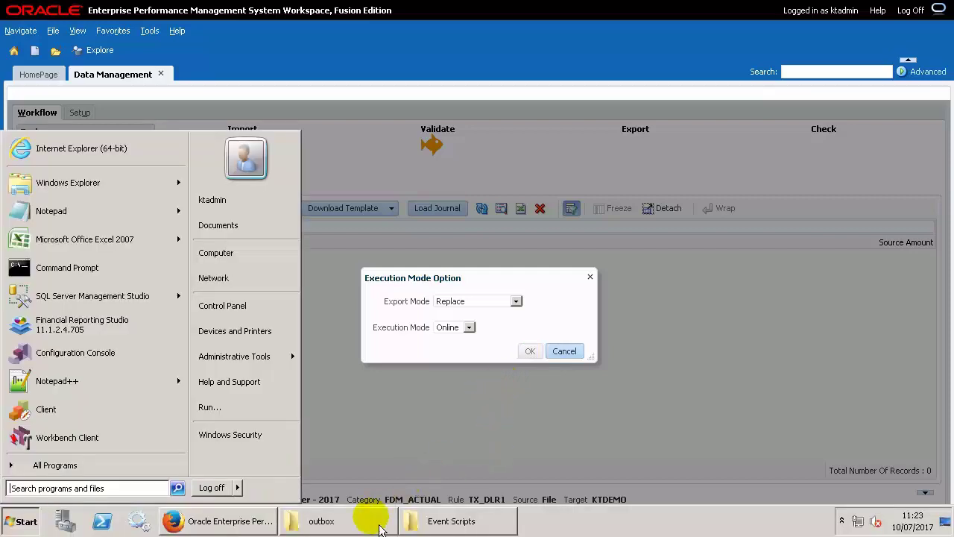
Bring up the outbox folder showing the new KTDEMO_304 .dat, .drl, .log and .err files
left_click(376, 522)
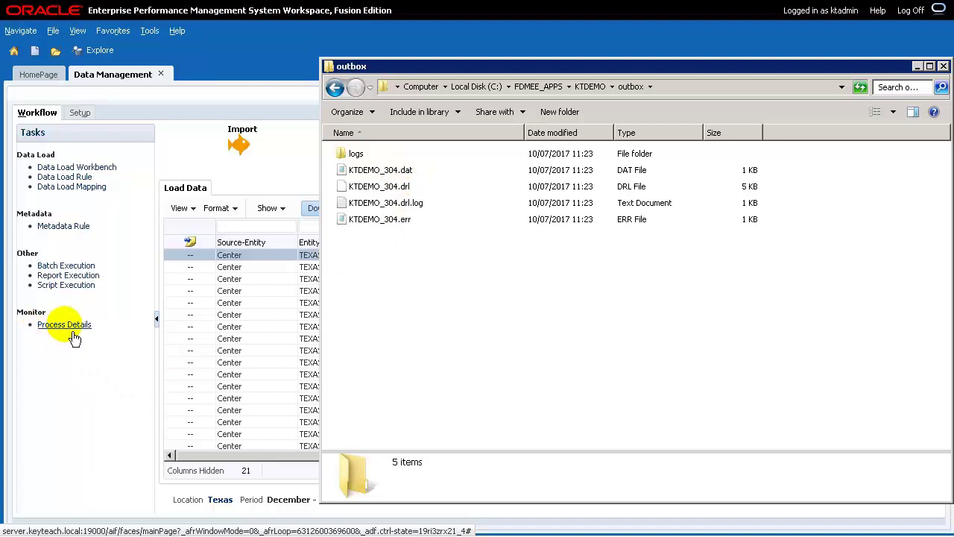
double_click(405, 176)
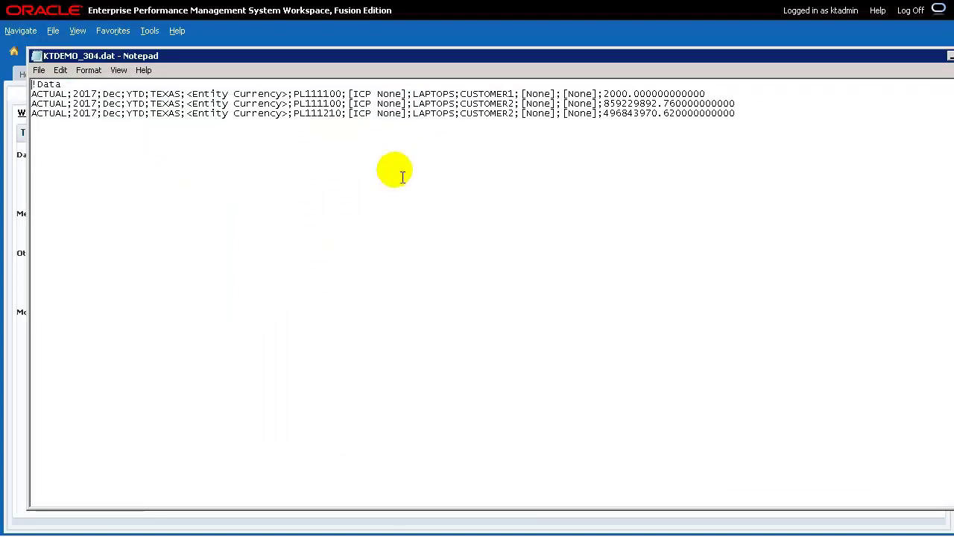
left_click_drag(33, 94, 234, 94)
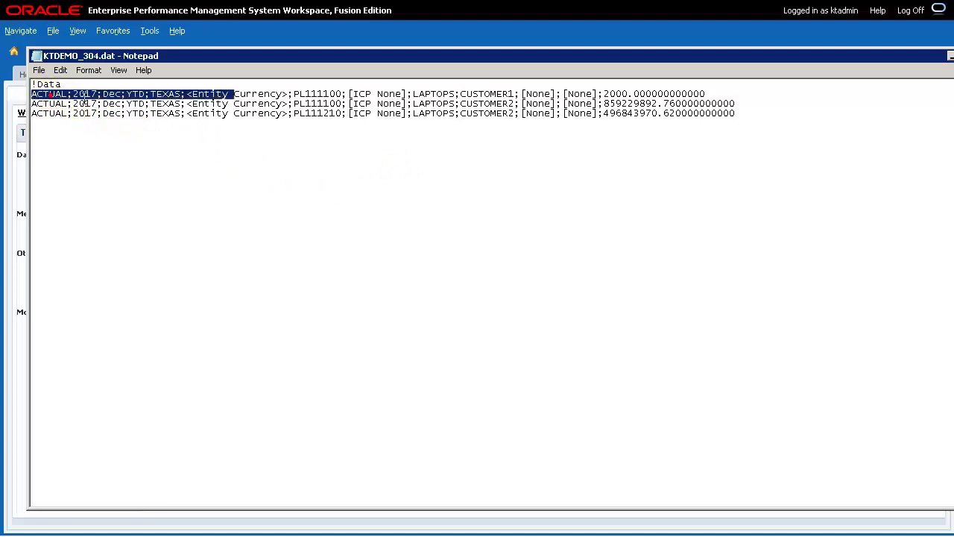
left_click(362, 157)
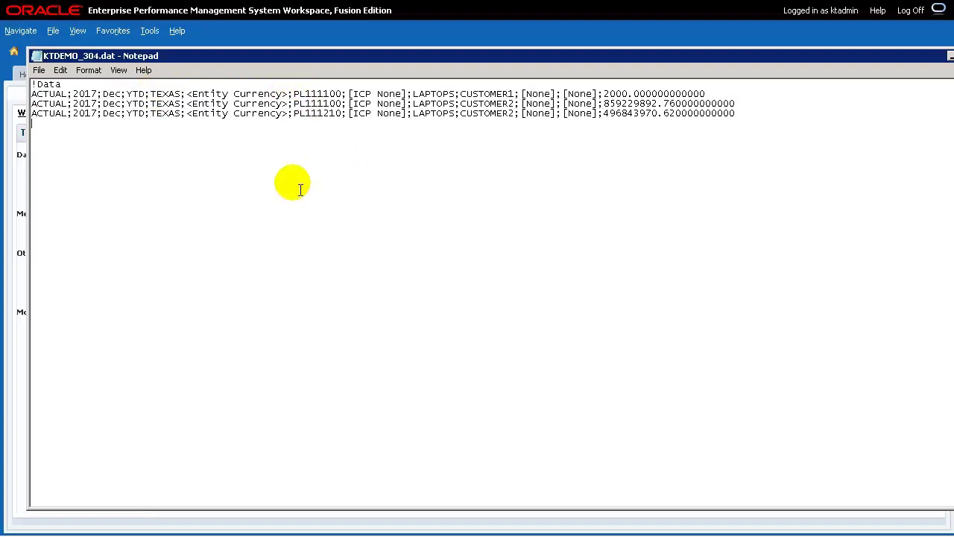
left_click(38, 71)
key("x")
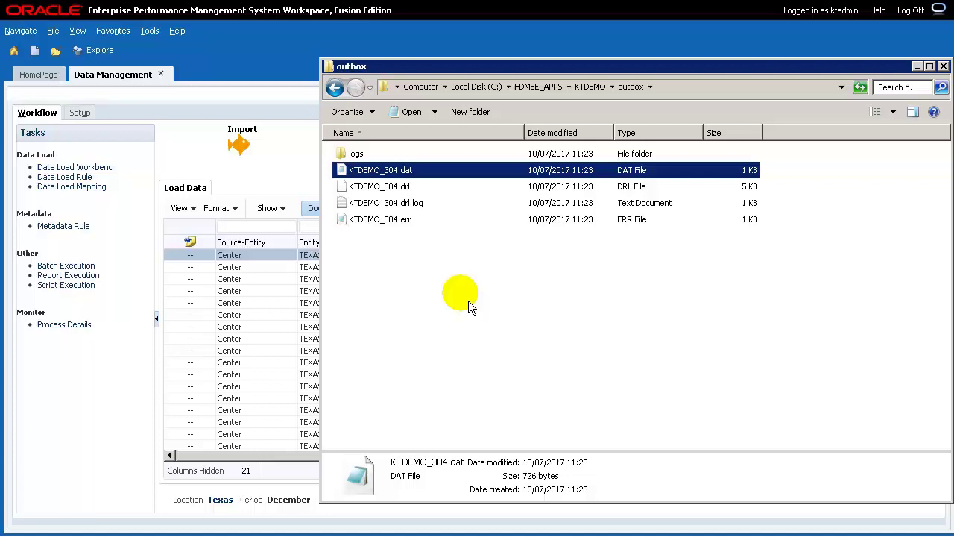
key("super")
Copy the AftExportToDat.py script from the Event Scripts window, then bring the outbox window forward
left_click(483, 524)
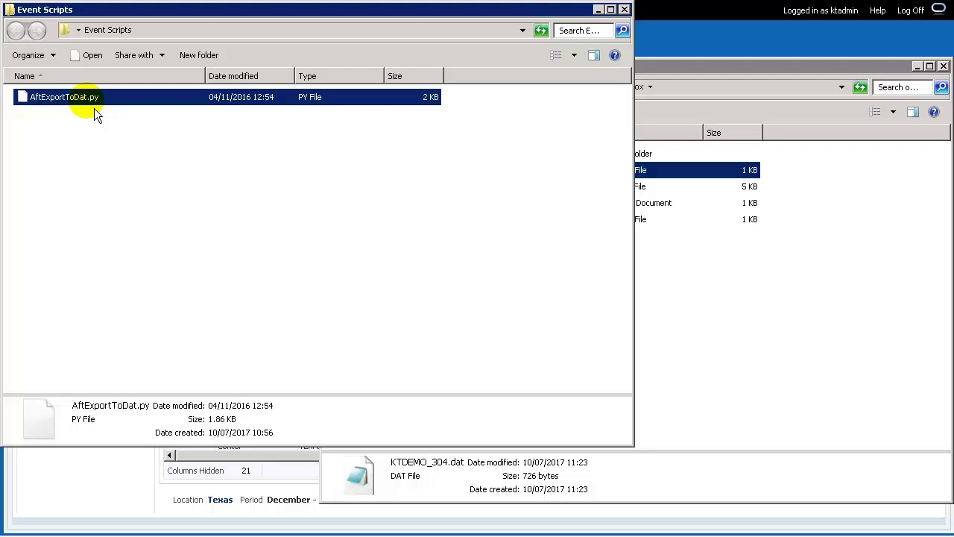
right_click(94, 108)
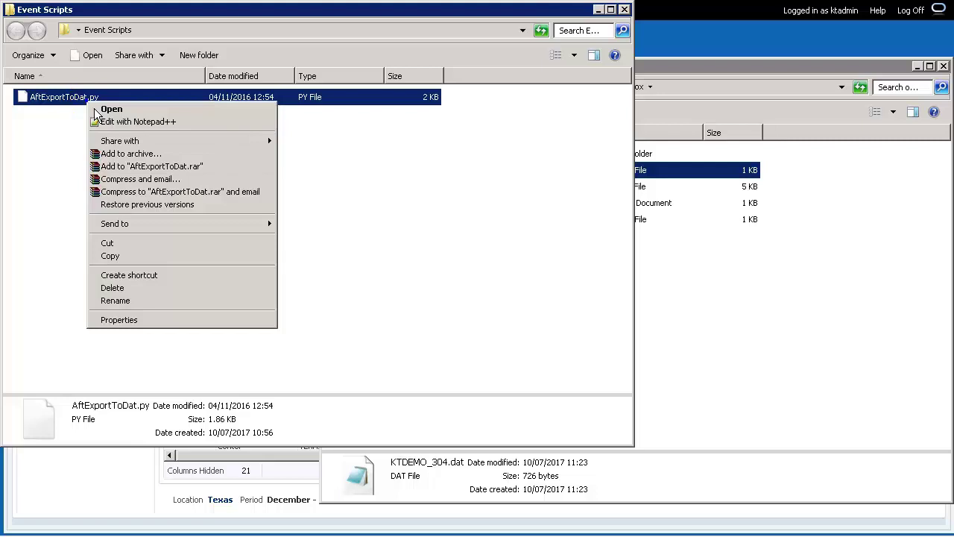
left_click(125, 258)
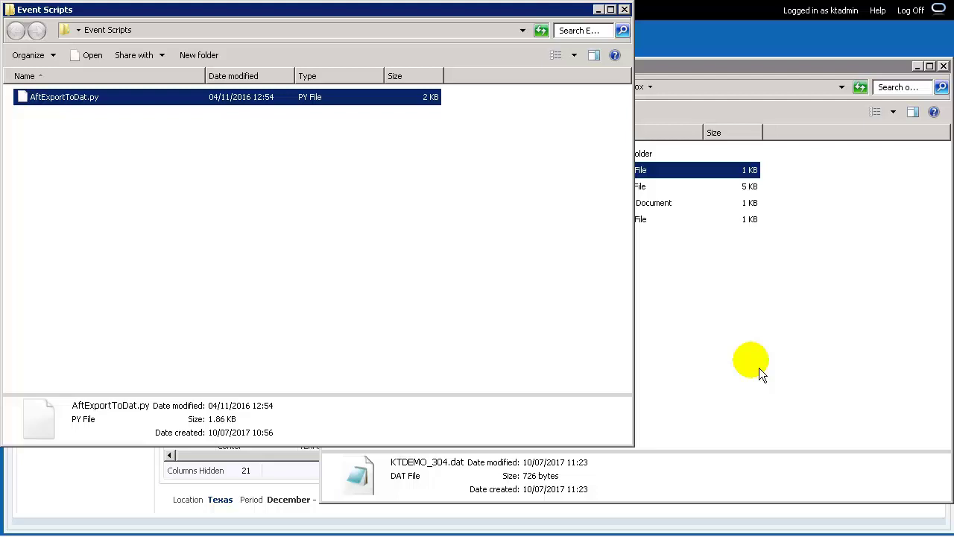
left_click(759, 368)
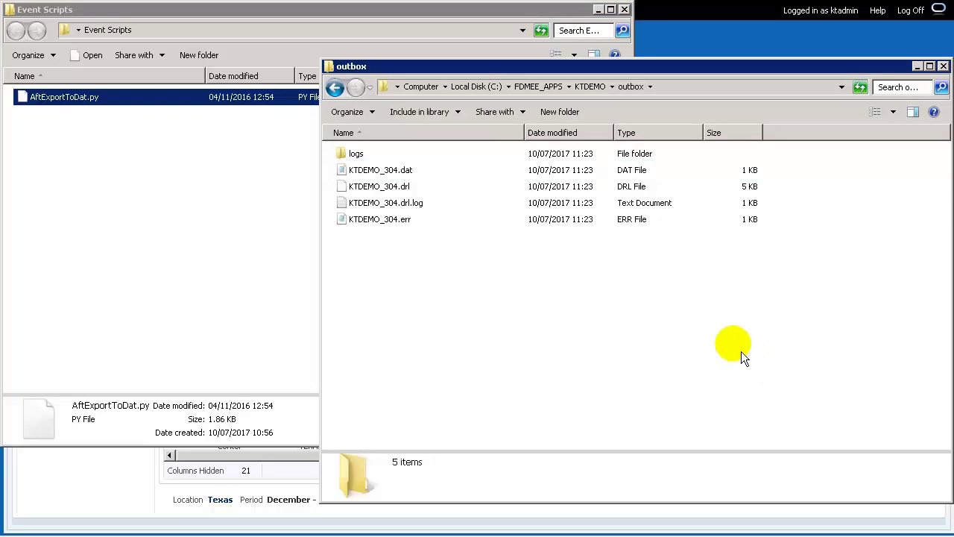
Paste AftExportToDat.py into KTDEMO's data\scripts\event folder
left_click(589, 87)
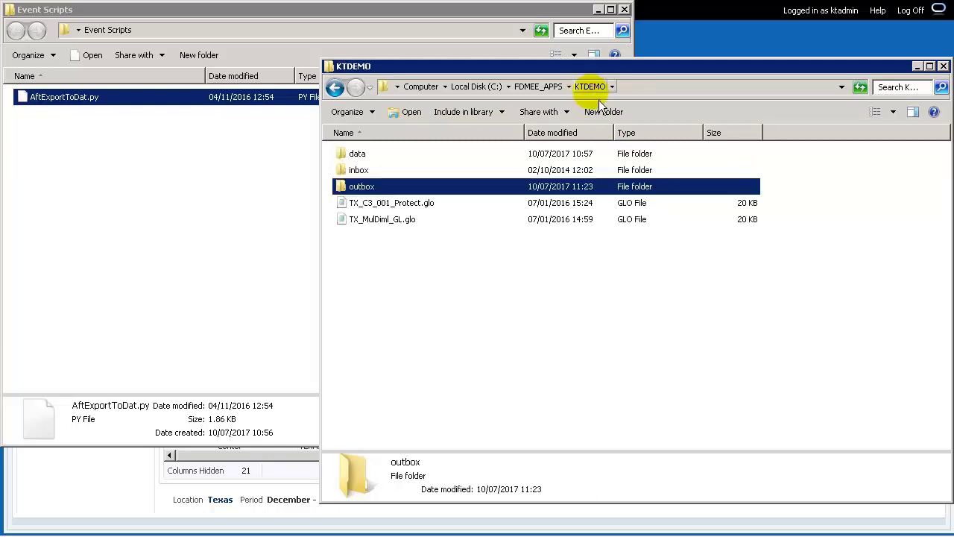
left_click(372, 159)
double_click(371, 159)
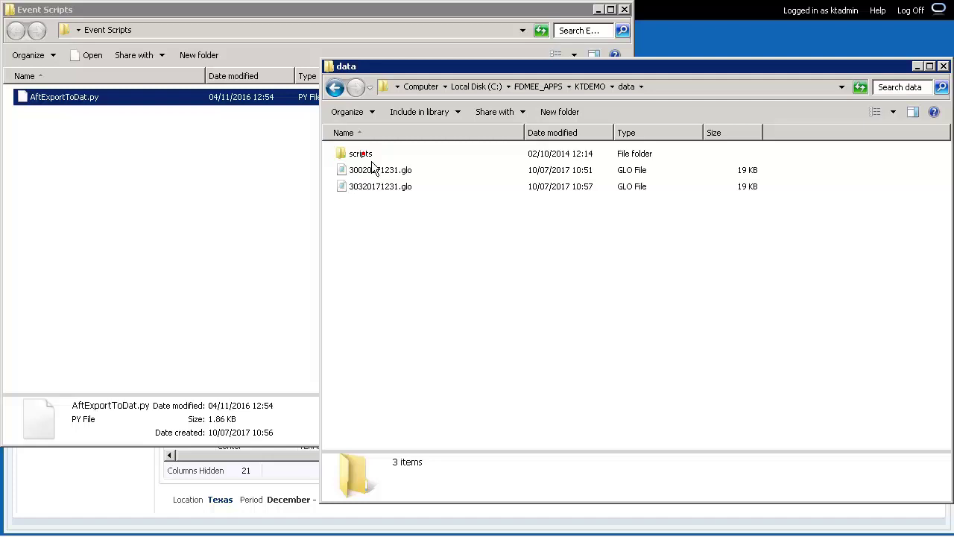
left_click(363, 157)
key("Return")
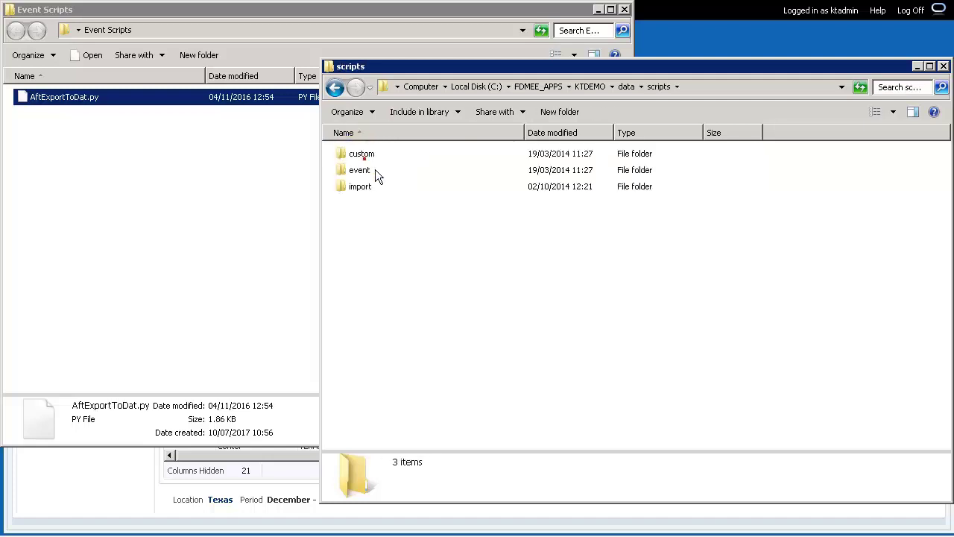
double_click(361, 172)
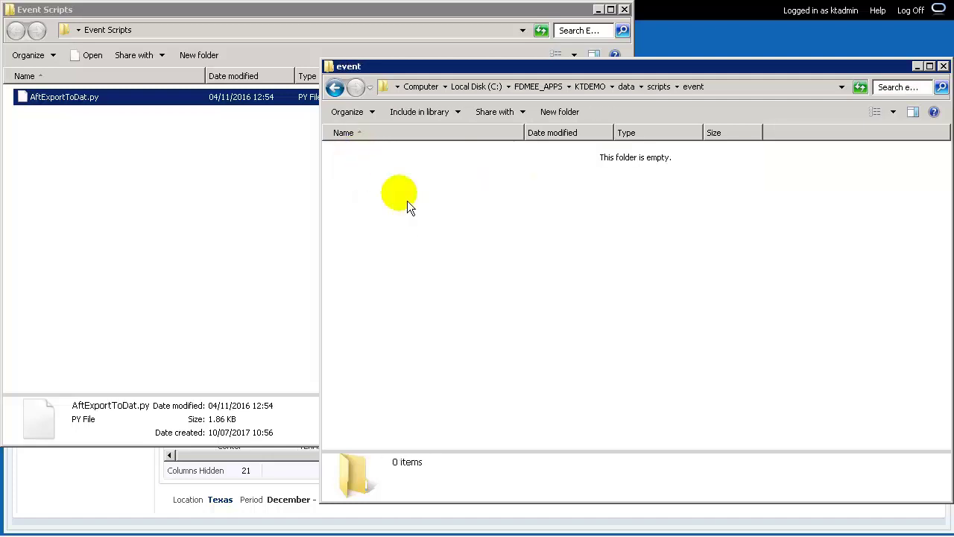
right_click(399, 191)
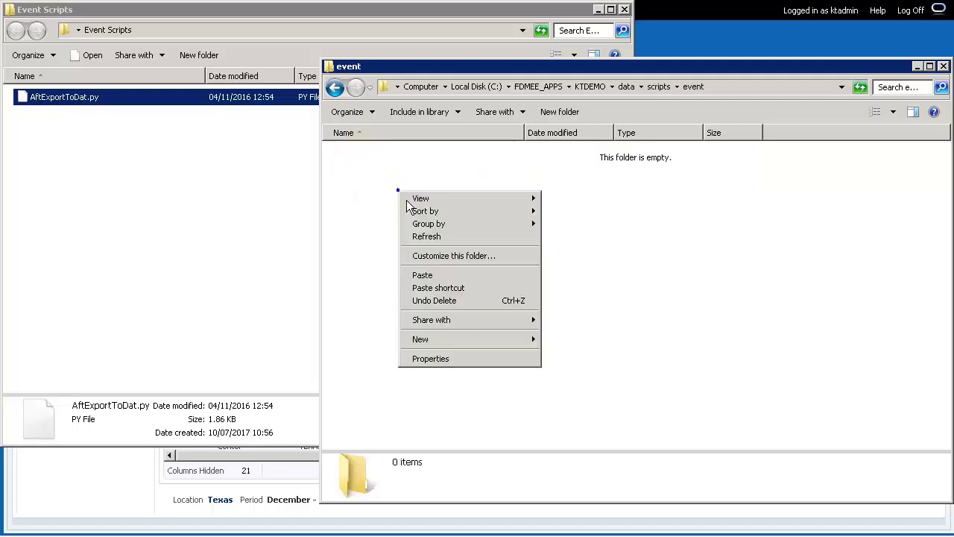
left_click(452, 276)
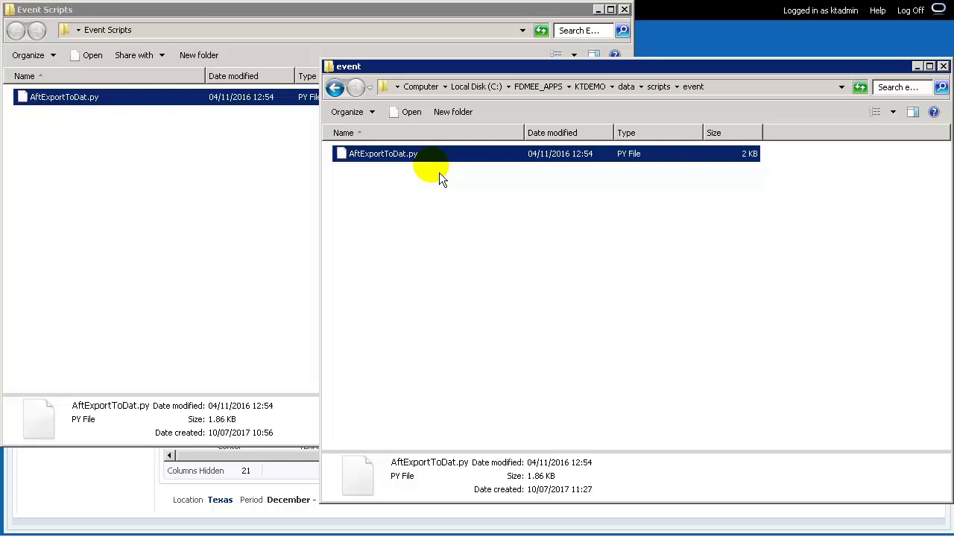
Go back up to KTDEMO and open the outbox folder again
left_click(627, 93)
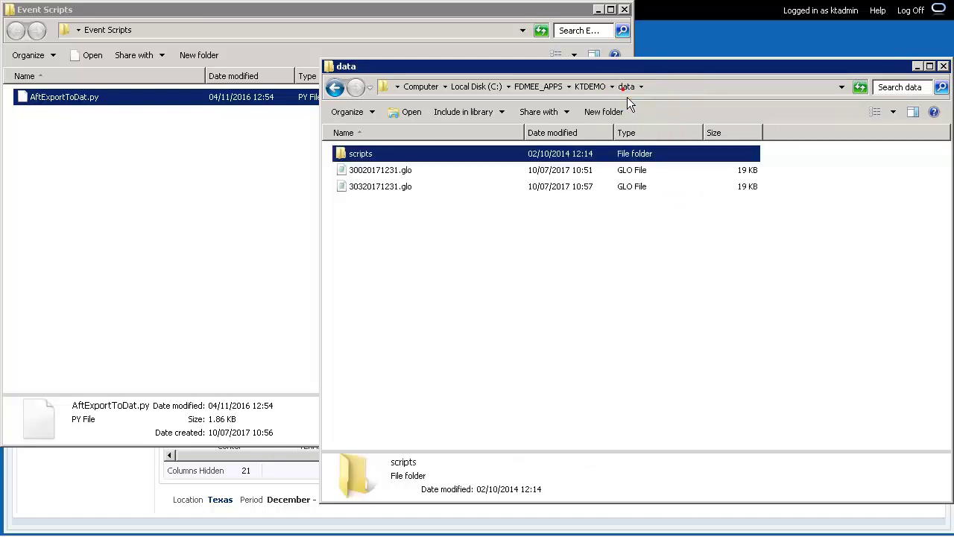
left_click(594, 88)
double_click(384, 187)
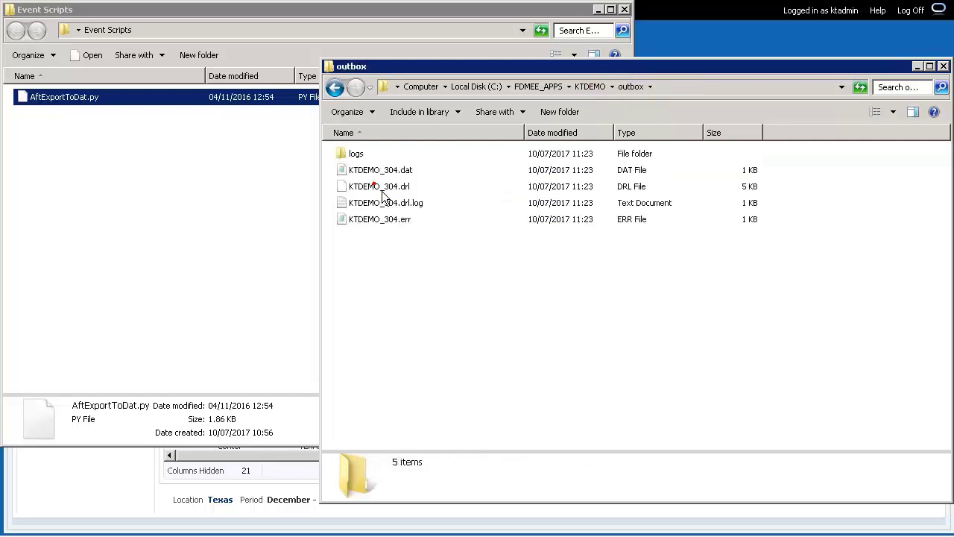
left_click(443, 304)
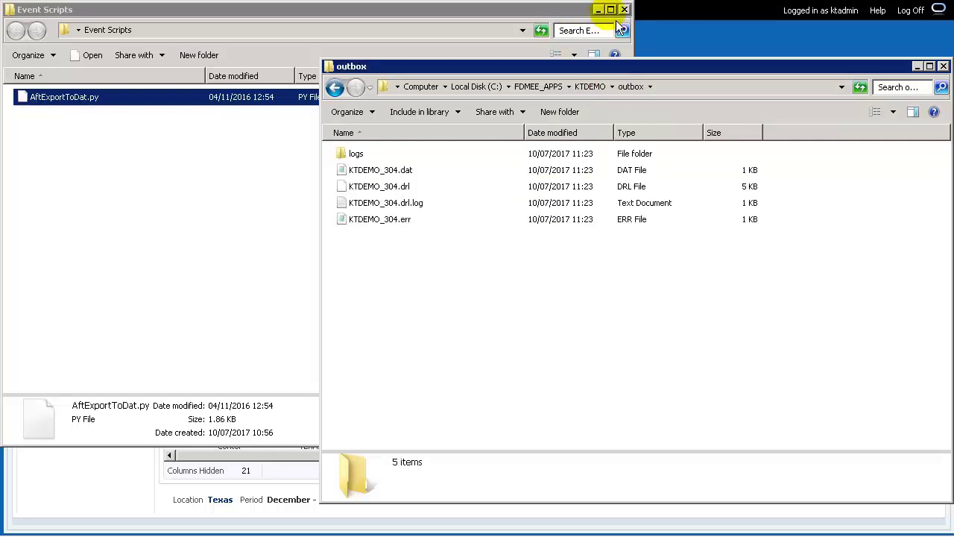
left_click(668, 68)
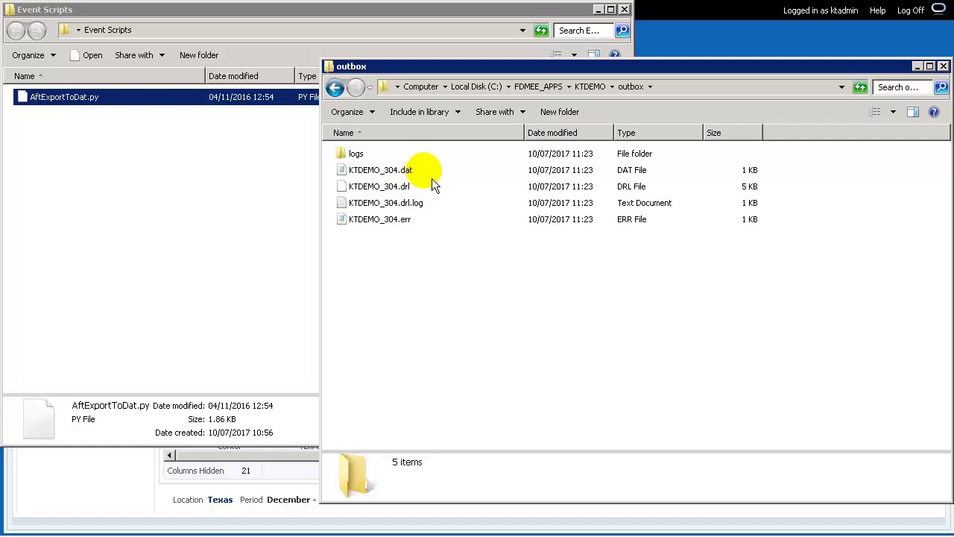
Launch a second Texas export from the EPM Workspace in Replace mode with online execution
left_click(750, 51)
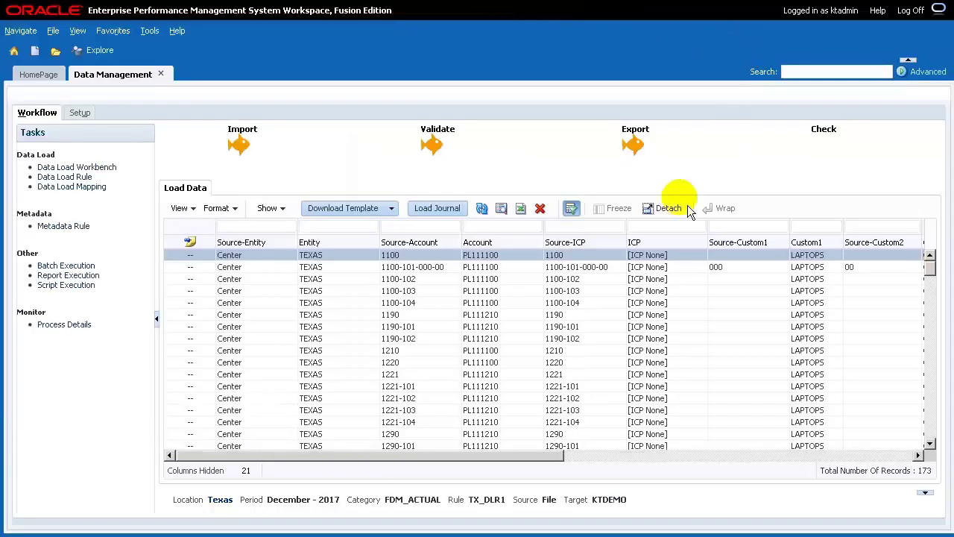
left_click(642, 142)
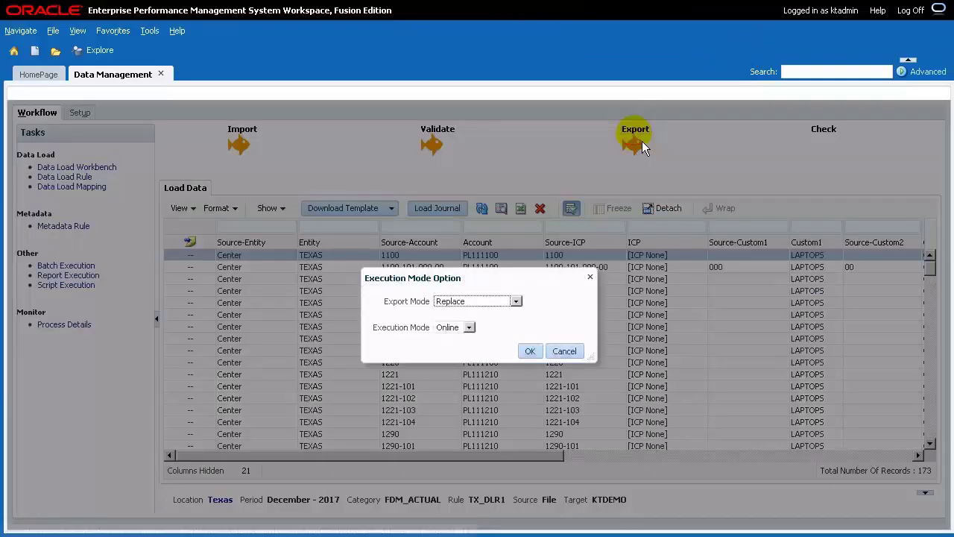
left_click(530, 351)
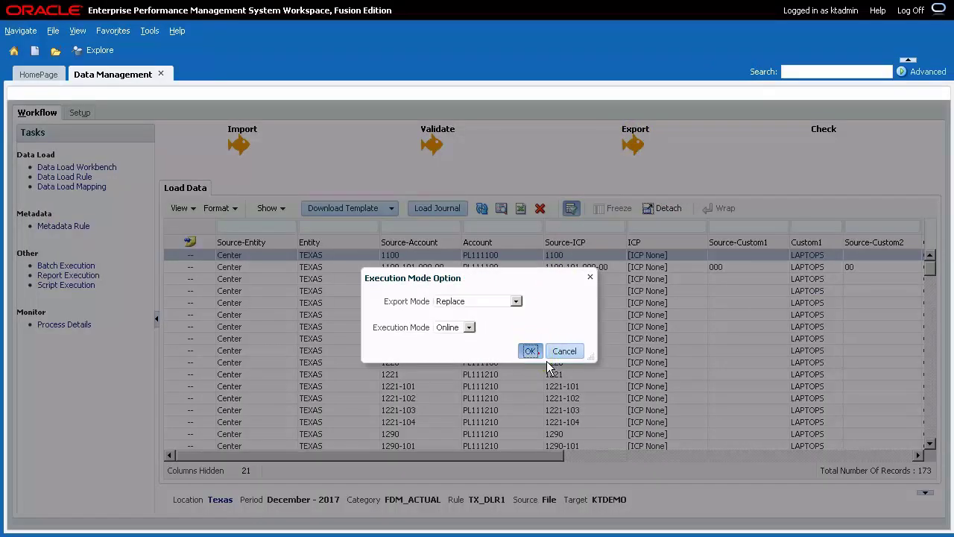
left_click(530, 442)
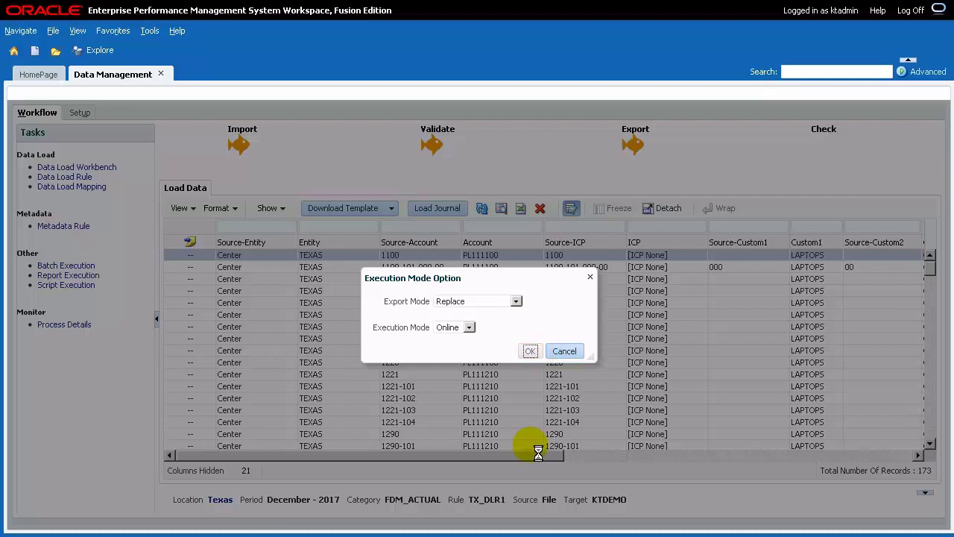
key("super")
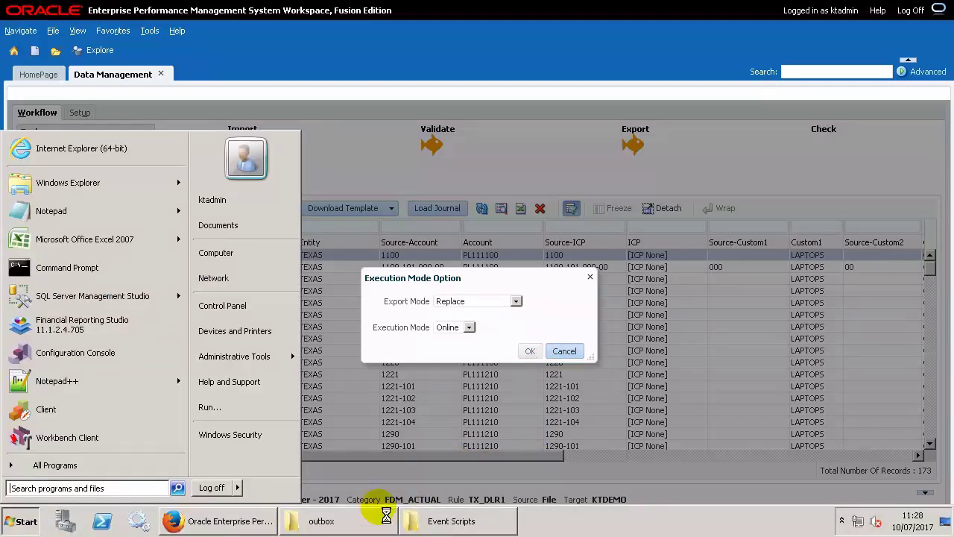
Place the outbox window beside the workspace and select the new KTDEMO_305.dat file
left_click(373, 520)
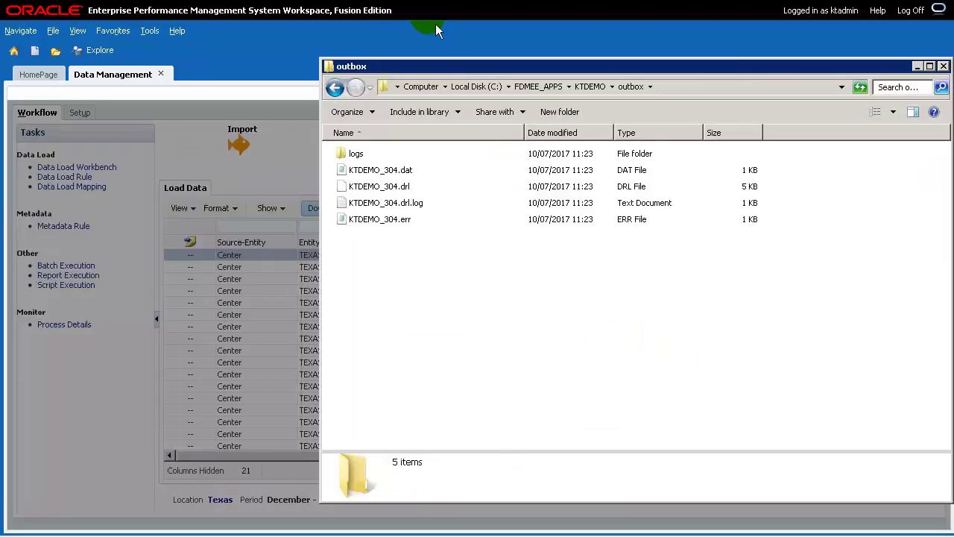
left_click_drag(485, 69, 634, 102)
left_click(715, 497)
left_click(645, 406)
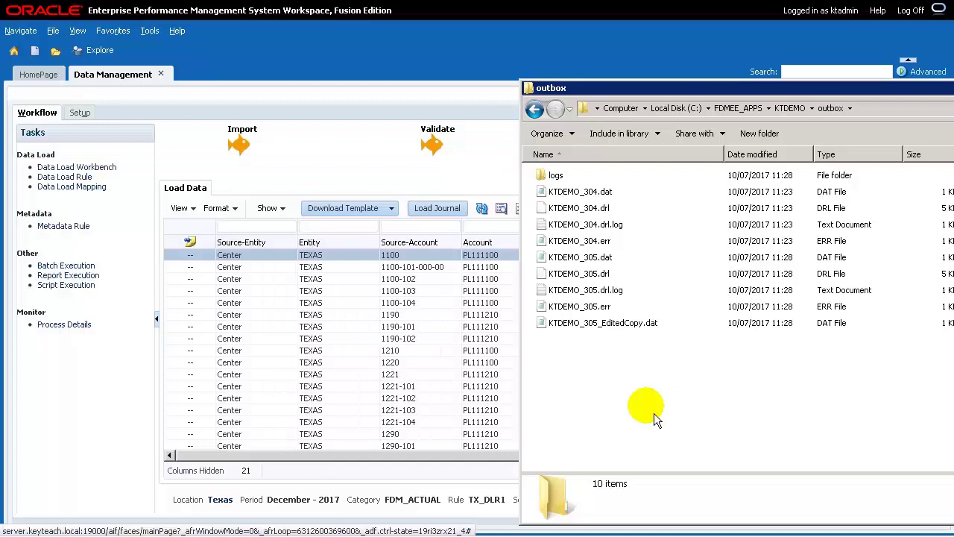
left_click(581, 258)
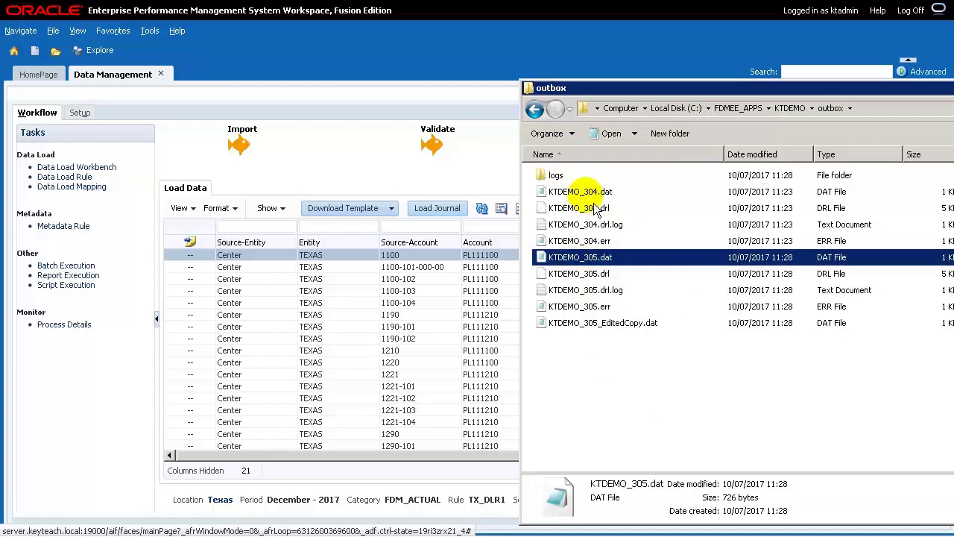
double_click(681, 262)
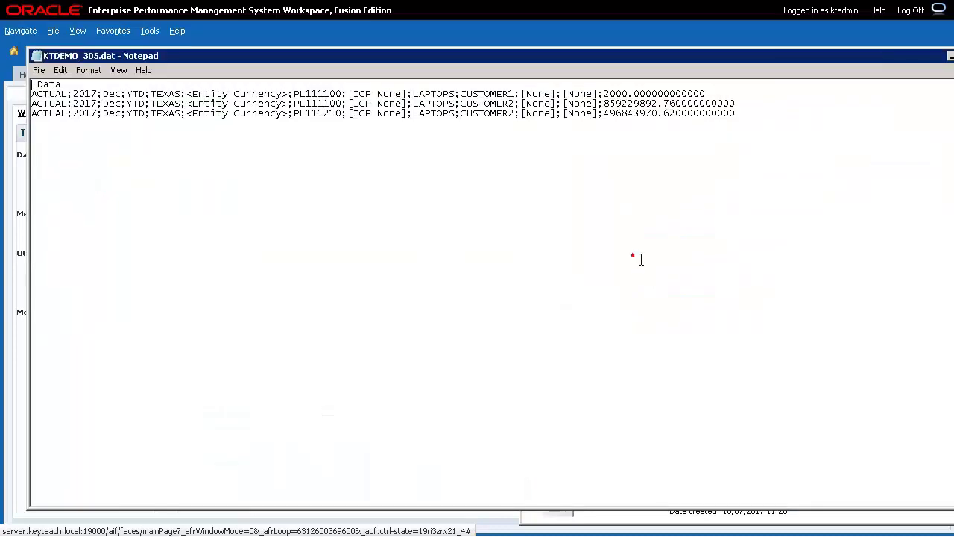
left_click(640, 259)
double_click(48, 66)
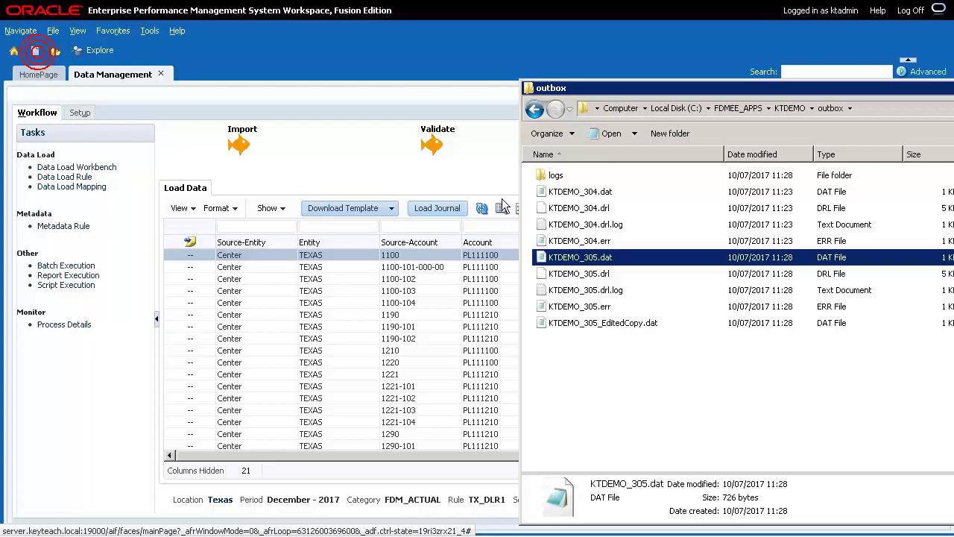
Select KTDEMO_305_EditedCopy.dat in the outbox folder
left_click(608, 328)
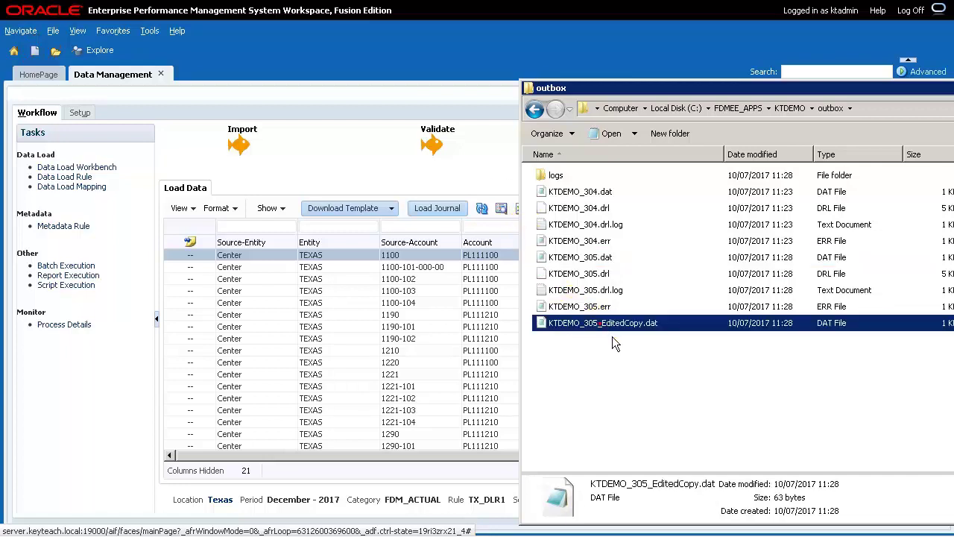